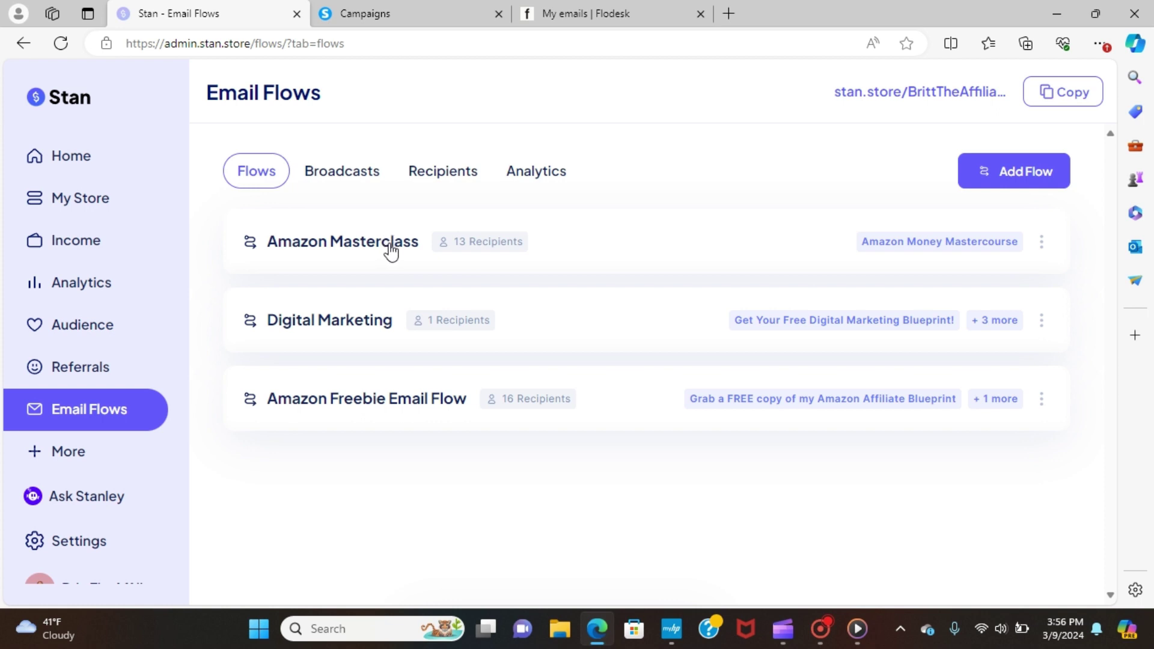
{"action": "left_click", "coordinate": [535, 179]}
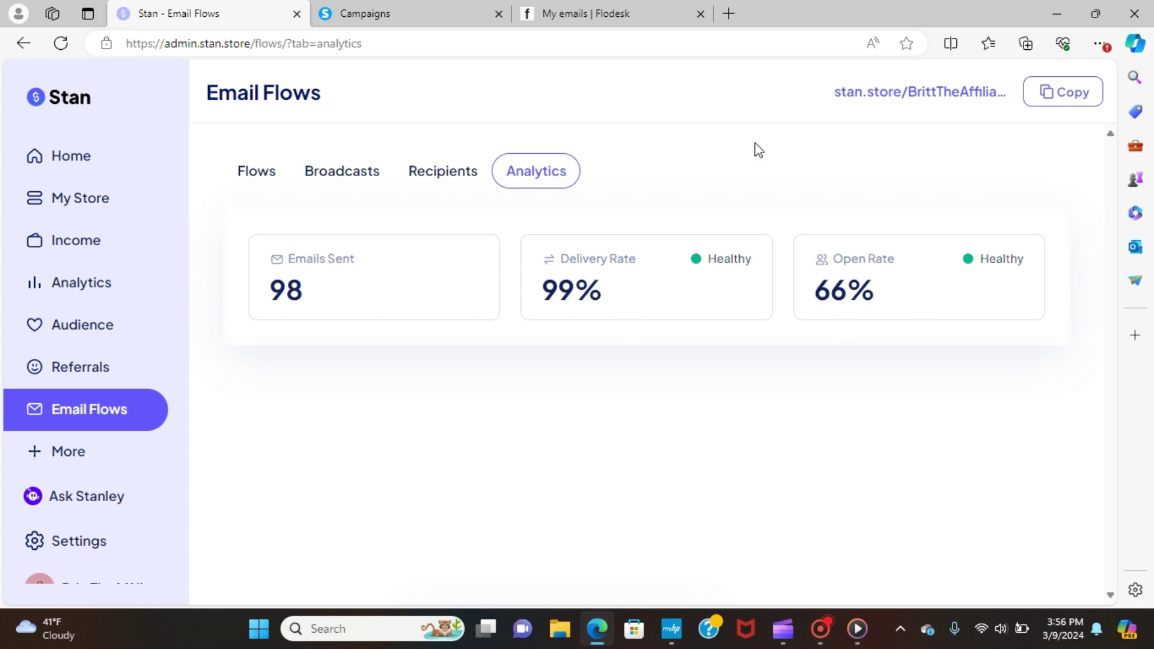
- Check systeme.io's Freebie campaign stats, then view Flodesk's My emails list
{"action": "left_click", "coordinate": [403, 9]}
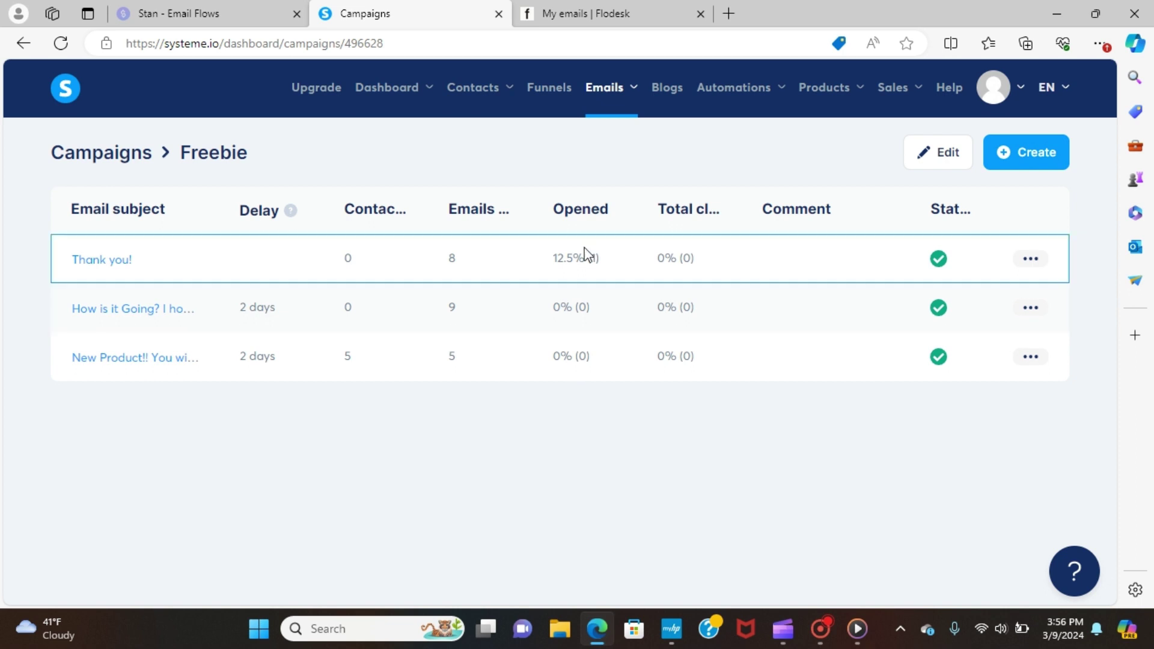
{"action": "left_click", "coordinate": [558, 22]}
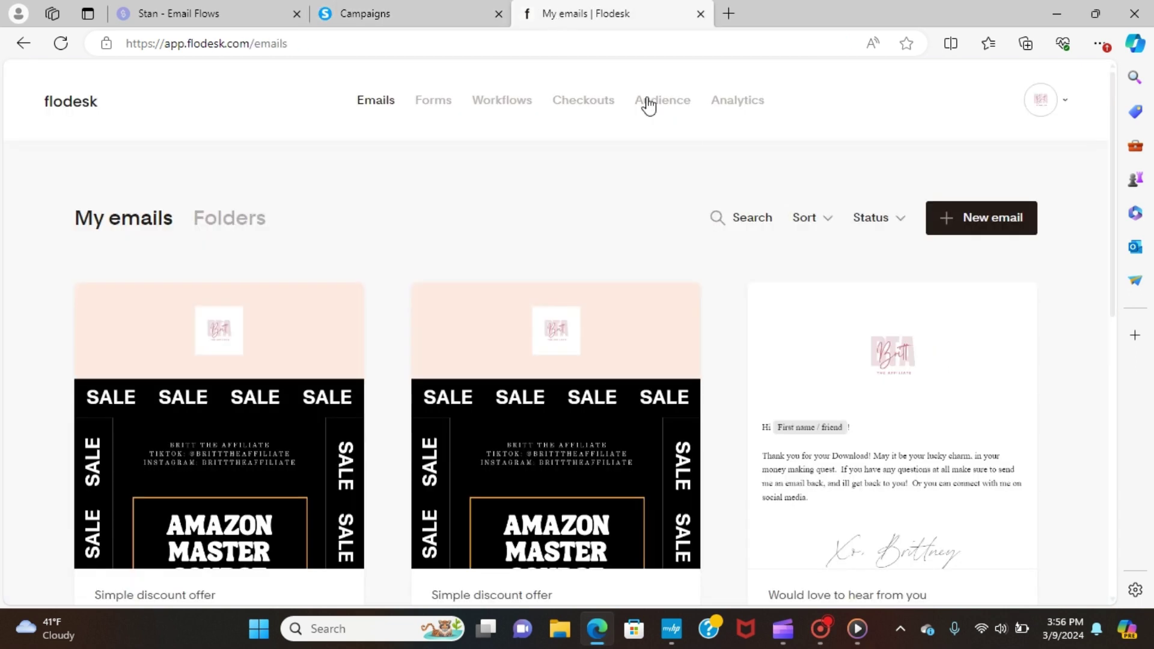
{"action": "right_click", "coordinate": [1112, 131]}
{"action": "left_click", "coordinate": [743, 103]}
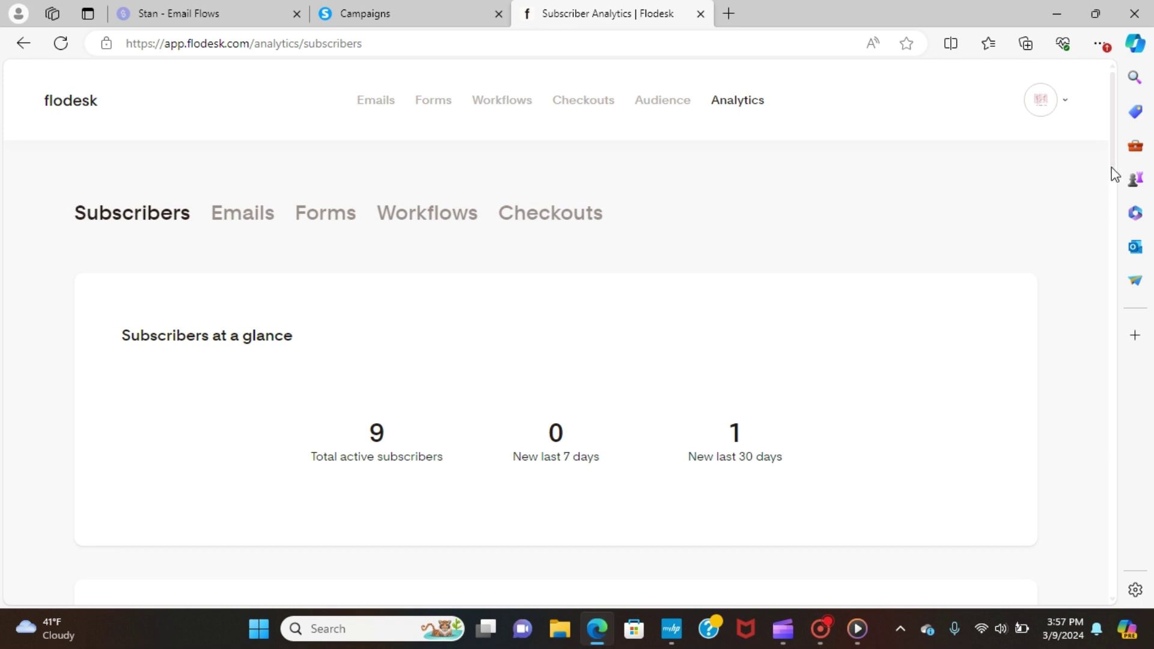
{"action": "right_click", "coordinate": [1113, 234]}
{"action": "left_click", "coordinate": [725, 247]}
{"action": "left_click", "coordinate": [183, 15]}
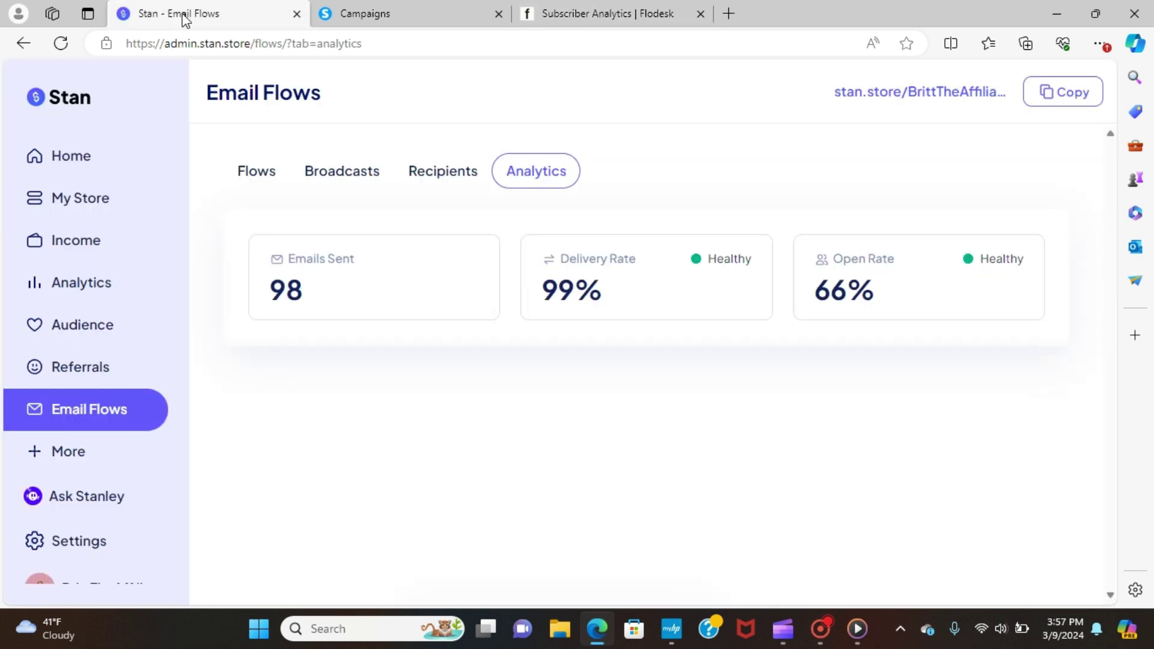
- Expand the Amazon Masterclass flow and open its first email
{"action": "left_click", "coordinate": [248, 175]}
{"action": "left_click", "coordinate": [356, 243]}
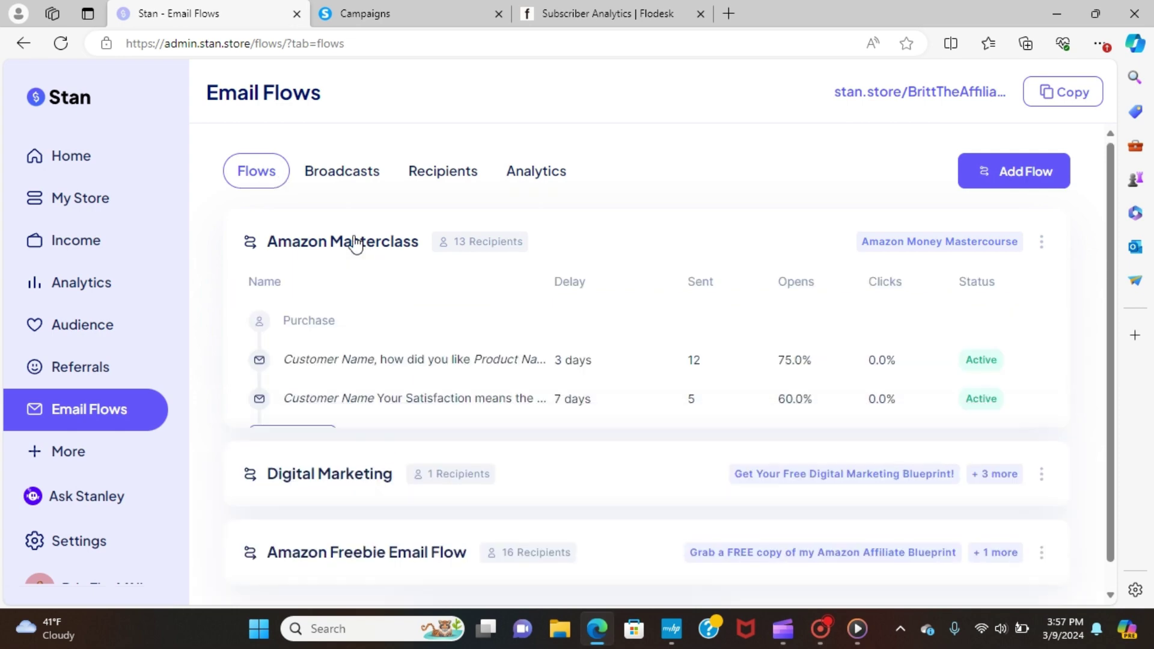
{"action": "left_click", "coordinate": [427, 369]}
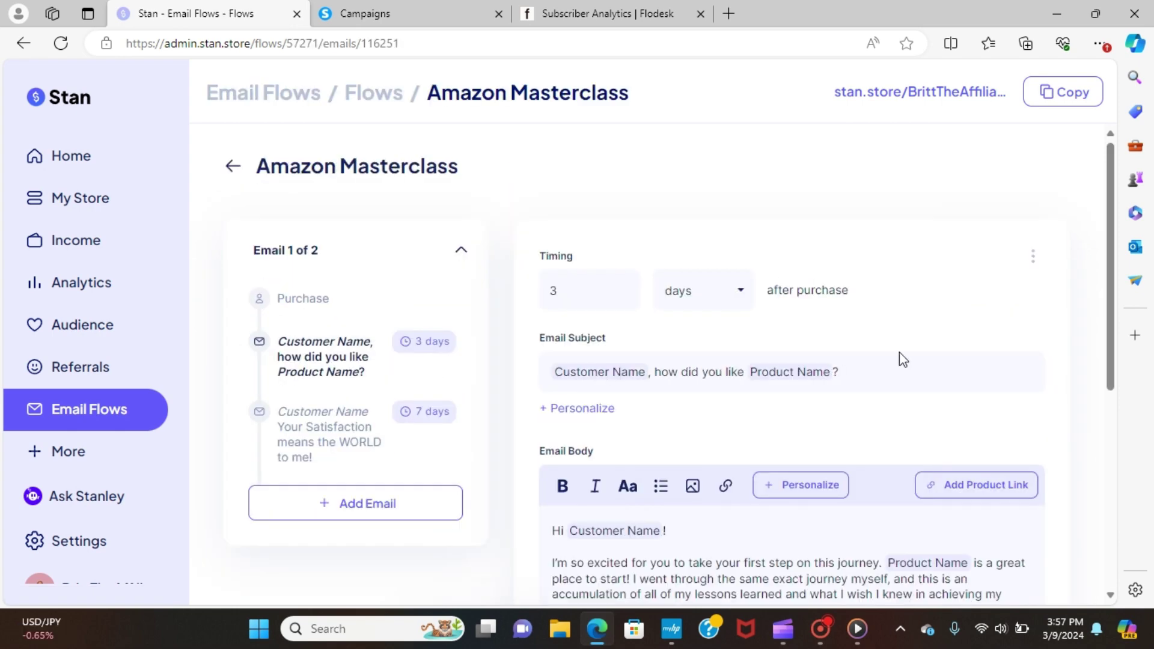
{"action": "mouse_move", "coordinate": [1109, 167]}
{"action": "left_mouse_down"}
{"action": "mouse_move", "coordinate": [1116, 352]}
{"action": "mouse_move", "coordinate": [1112, 161]}
{"action": "left_mouse_up"}
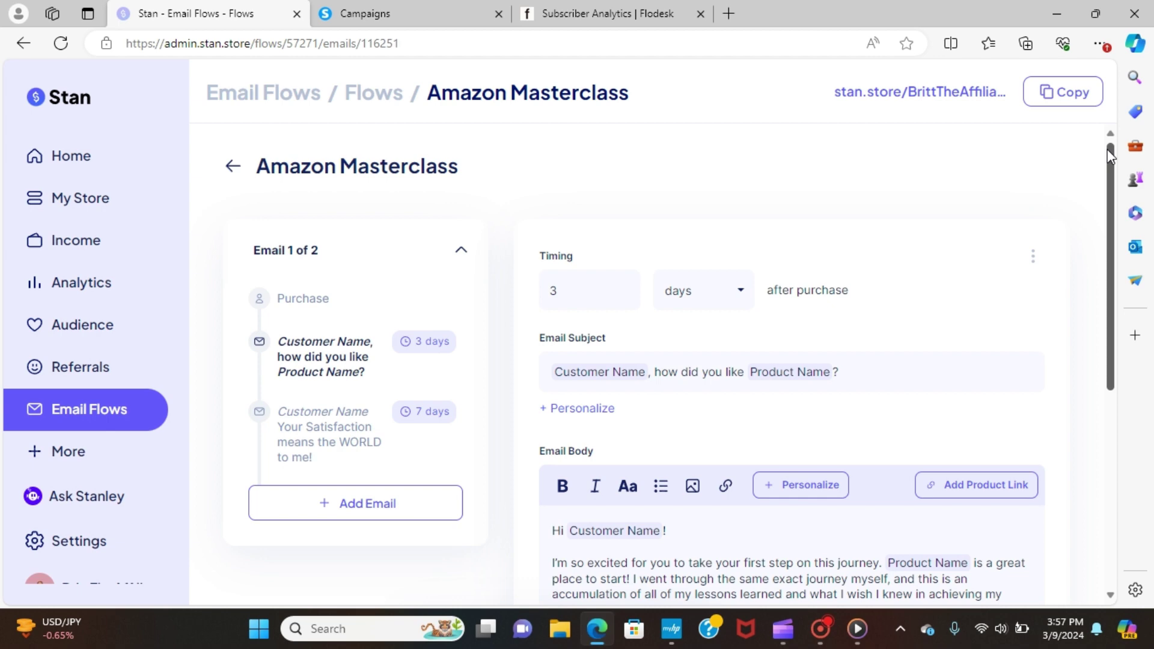
- Return to the three-flow list and collapse the Amazon Masterclass flow
{"action": "left_click", "coordinate": [233, 167]}
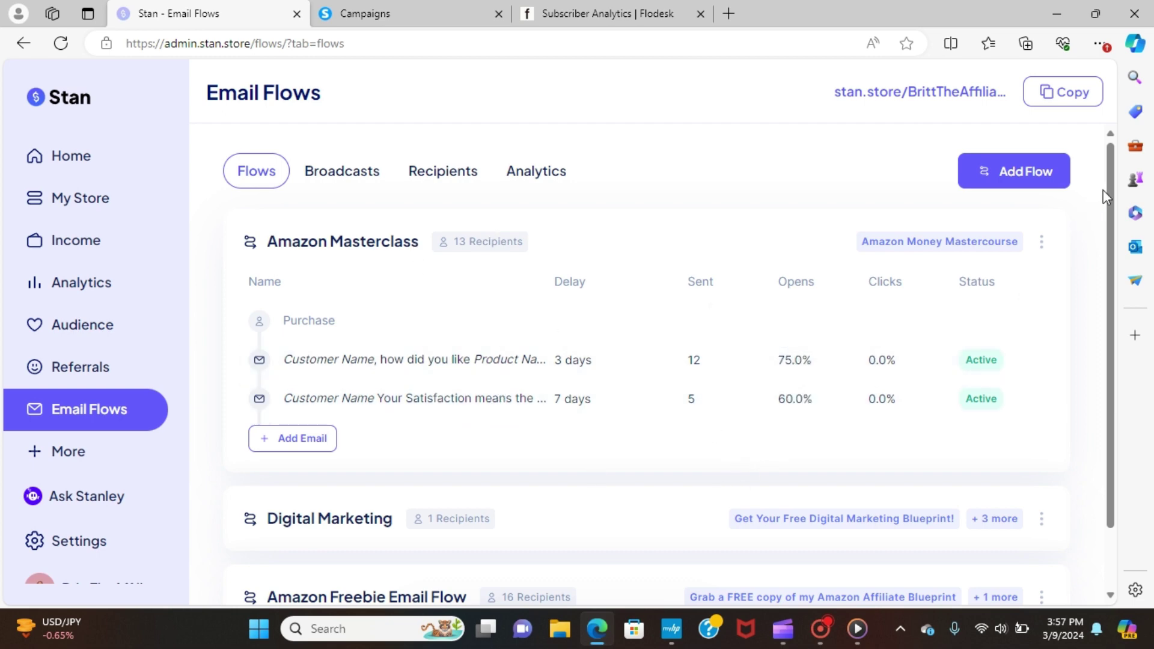
{"action": "right_click", "coordinate": [1117, 322]}
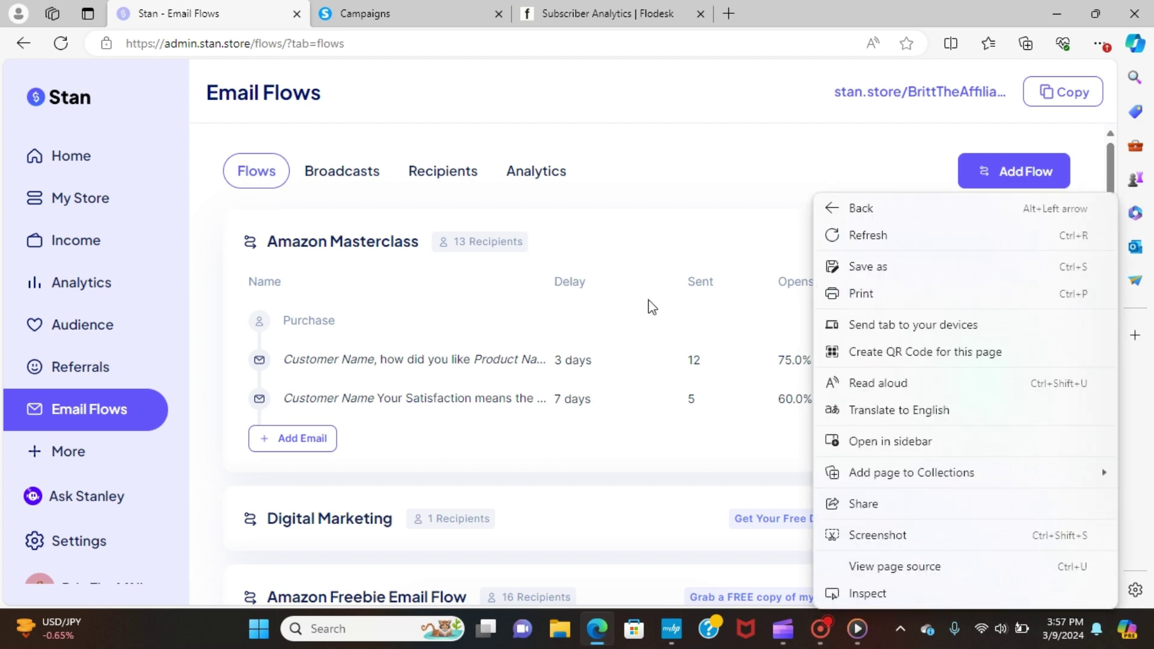
{"action": "left_click", "coordinate": [662, 231]}
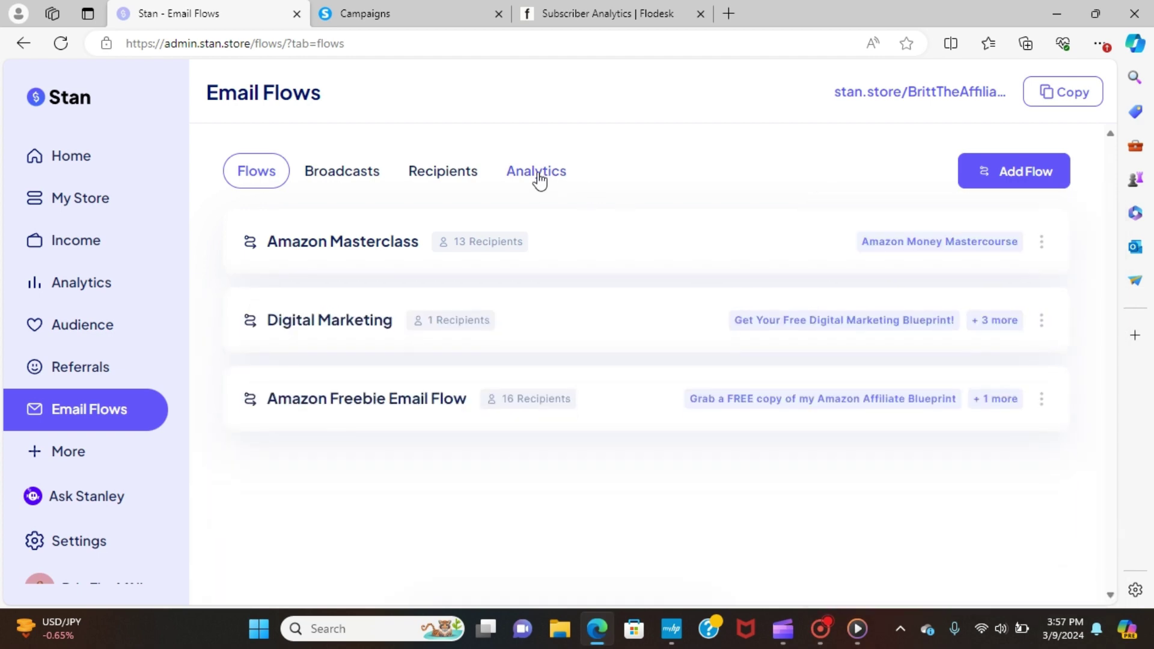
- Review overall analytics, then show Amazon Masterclass emails with 12 and 5 sends
{"action": "left_click", "coordinate": [538, 178]}
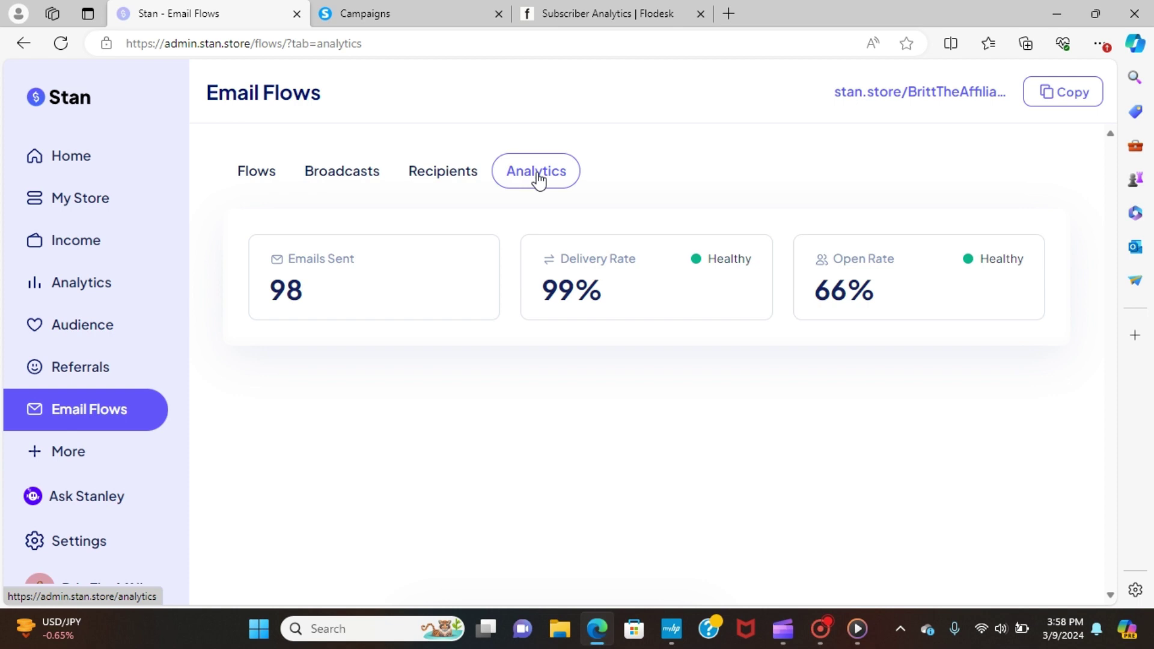
{"action": "left_click", "coordinate": [254, 171]}
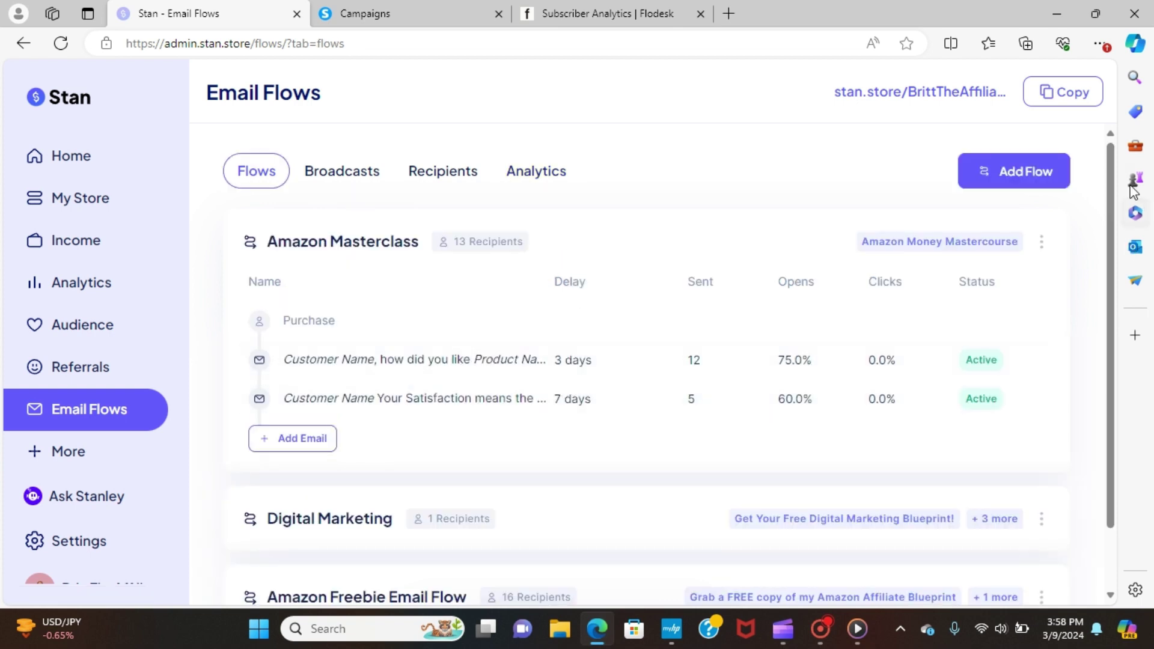
- Scroll down through the email flows list and back up to the top
{"action": "left_click_drag", "start_coordinate": [1109, 179], "coordinate": [1113, 304]}
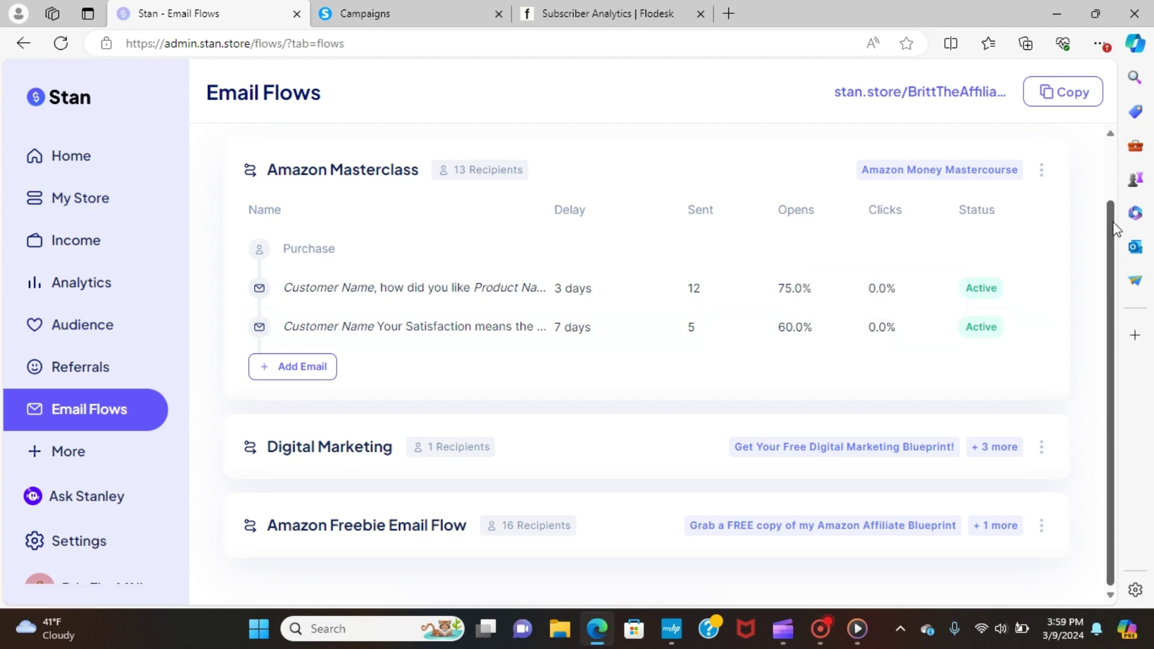
{"action": "scroll", "coordinate": [1113, 228], "scroll_direction": "up", "scroll_amount": 2}
- Show the two sent broadcasts and read their opens and clicks recipient counts
{"action": "left_click", "coordinate": [330, 176]}
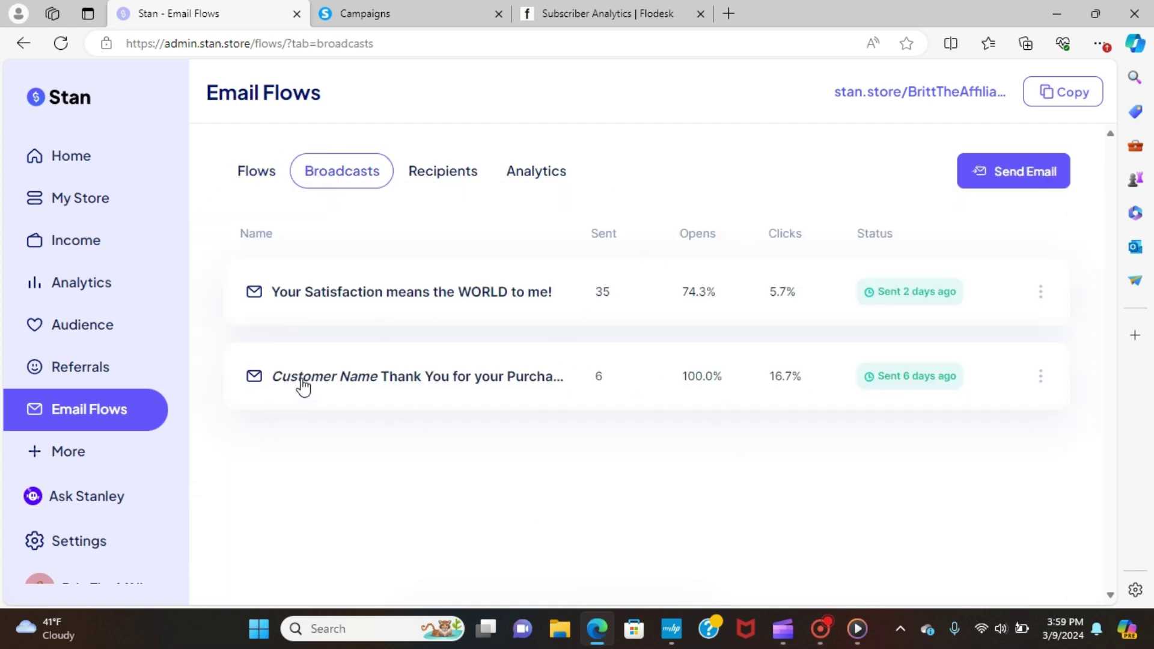
{"action": "mouse_move", "coordinate": [696, 382]}
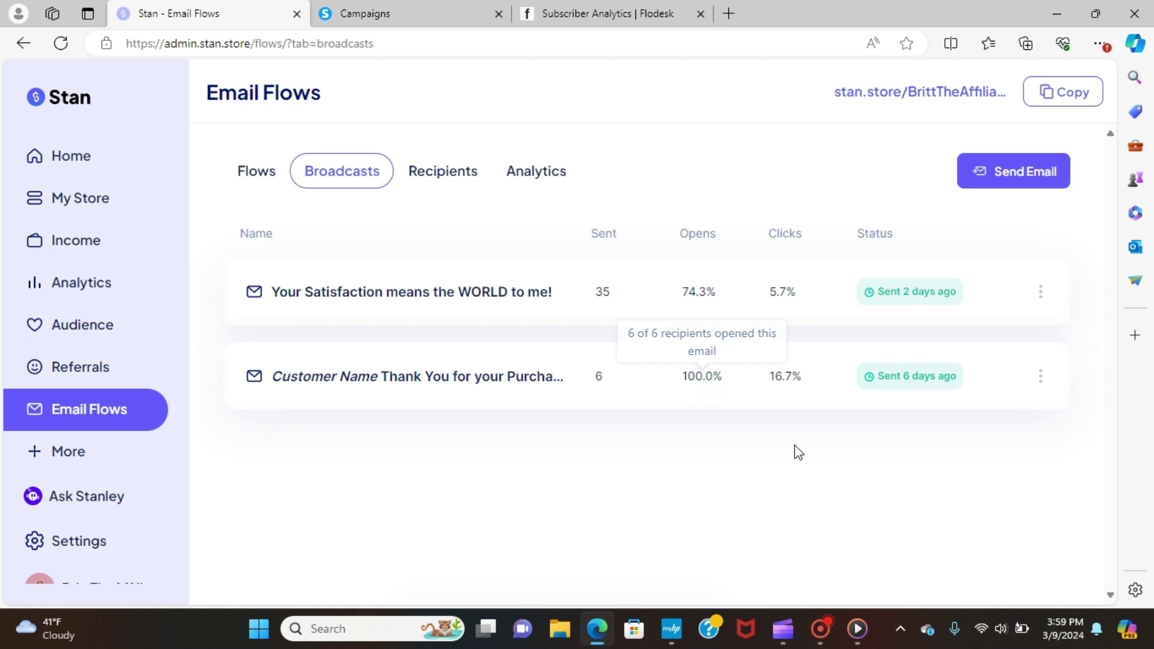
{"action": "mouse_move", "coordinate": [799, 383]}
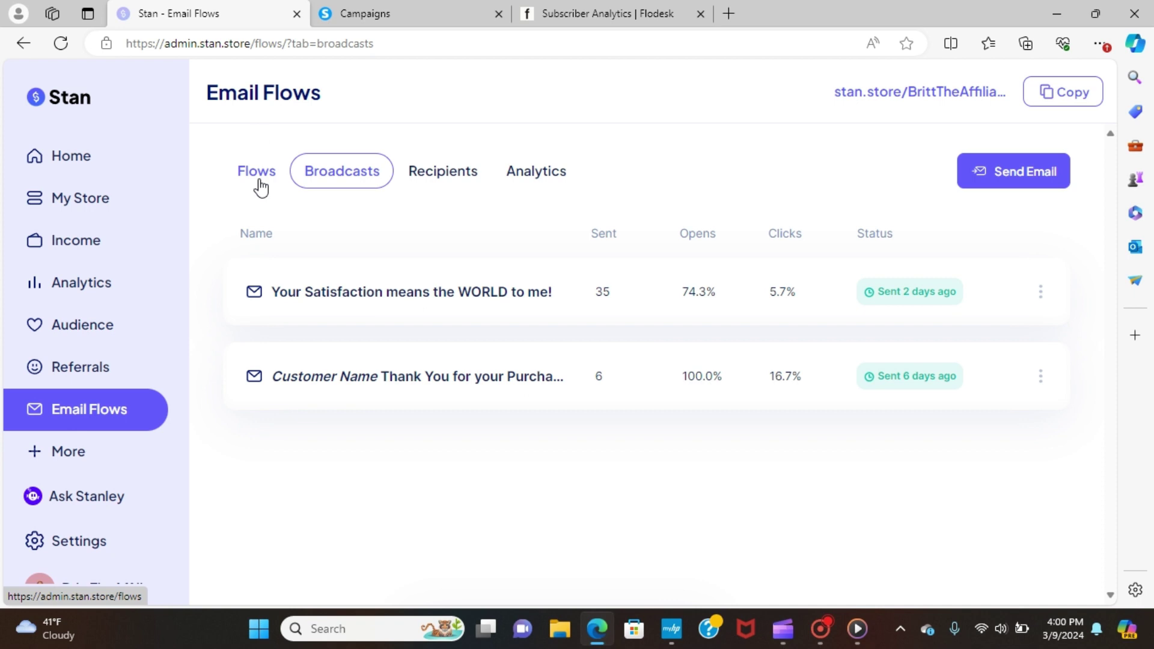
- In systeme.io's Freebie campaign, start a new campaign step, then close it unchanged
{"action": "left_click", "coordinate": [357, 19]}
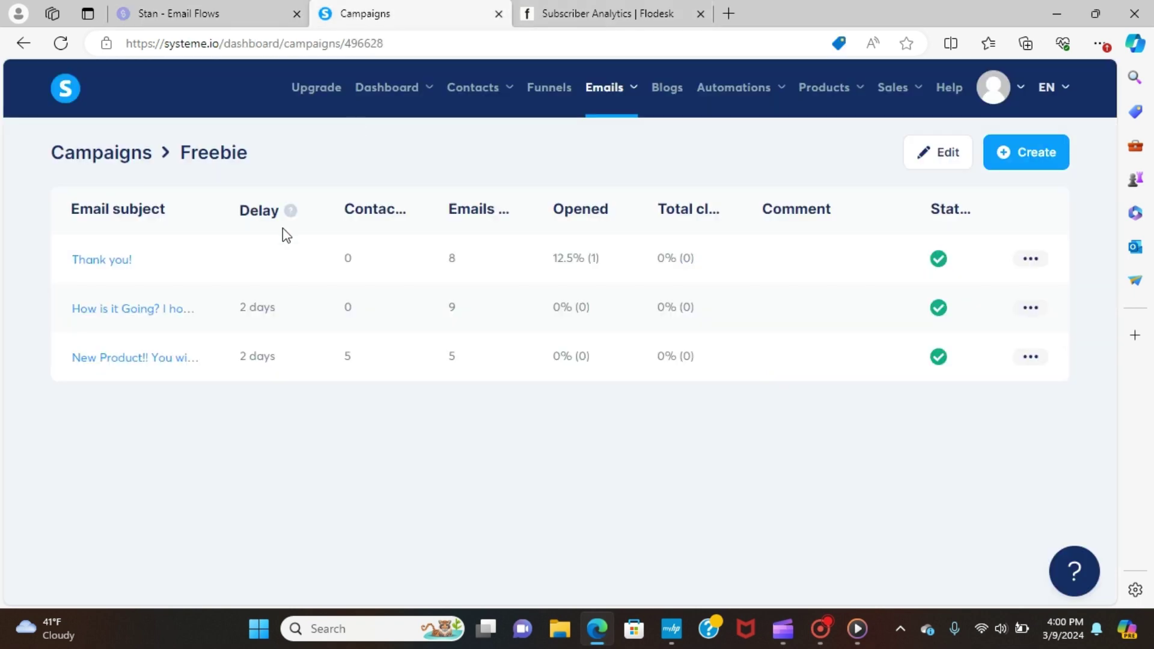
{"action": "left_click", "coordinate": [1034, 165]}
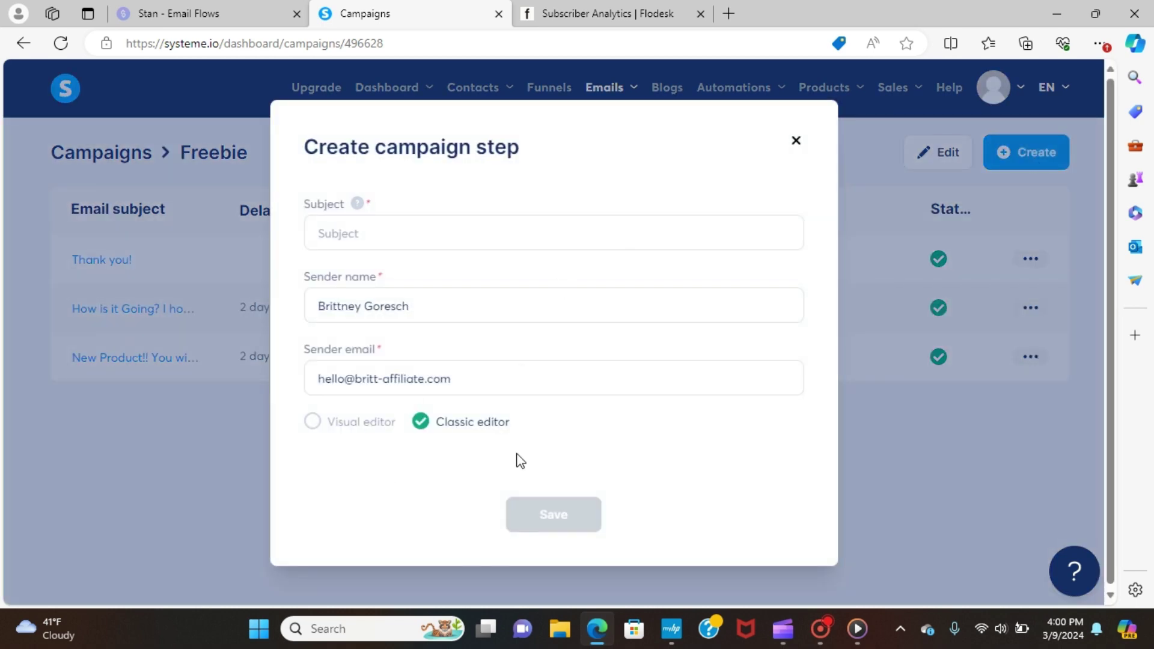
{"action": "left_click", "coordinate": [796, 141]}
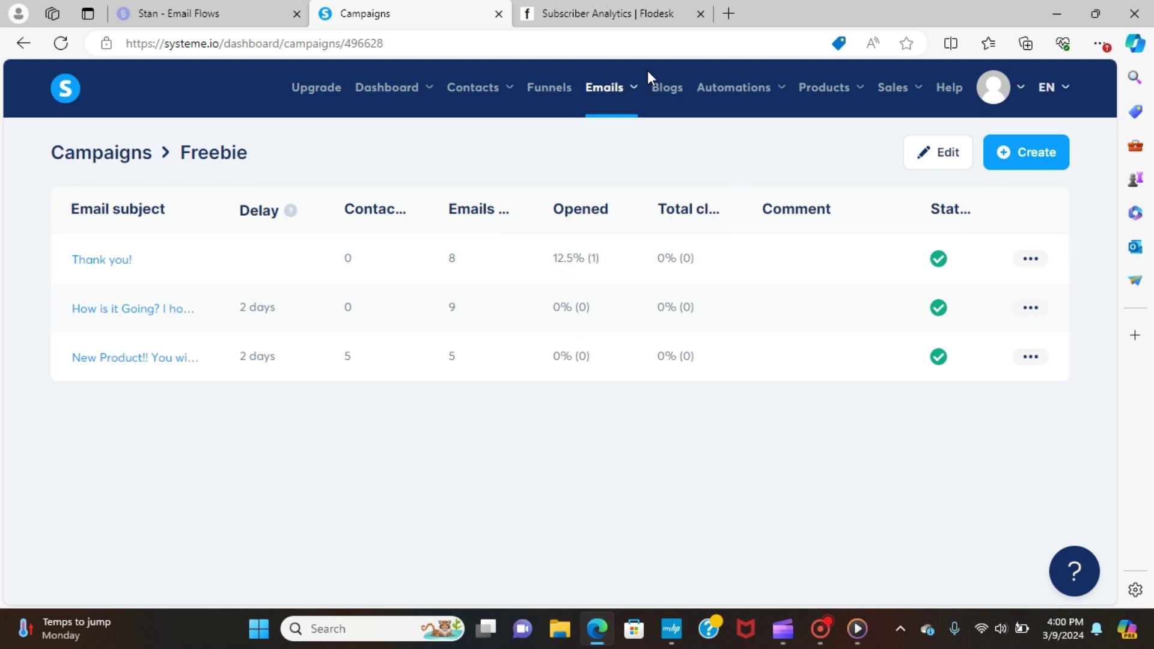
- Glance at Flodesk's subscriber analytics and email list, then return to Stan Store broadcasts
{"action": "left_click", "coordinate": [624, 18]}
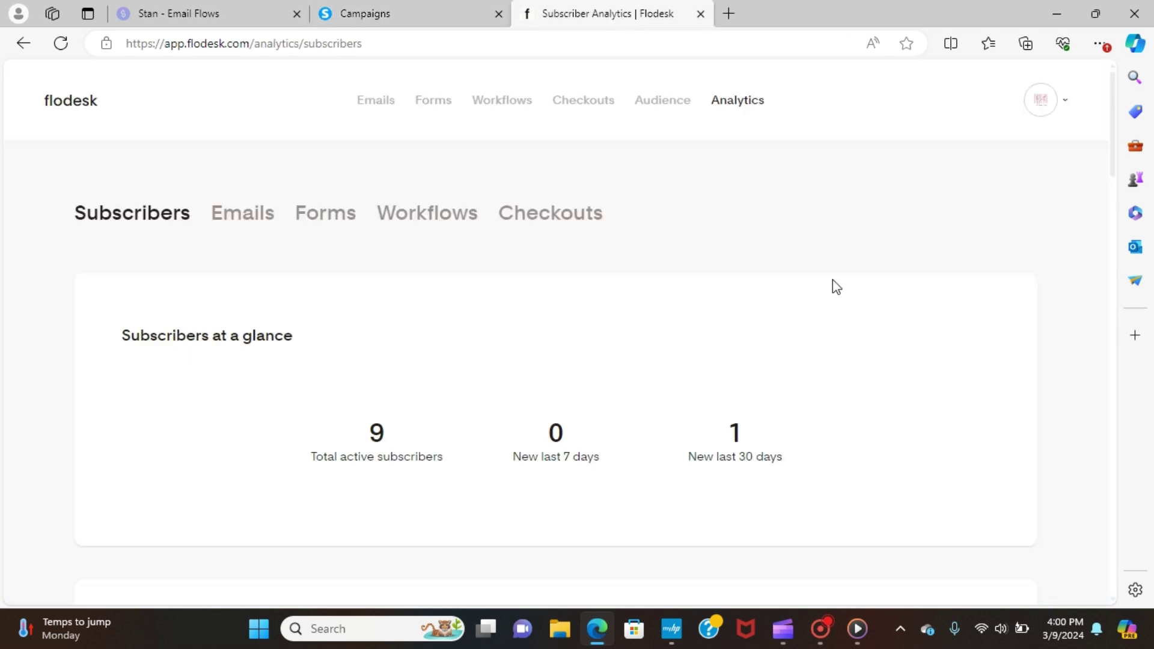
{"action": "left_click", "coordinate": [377, 102]}
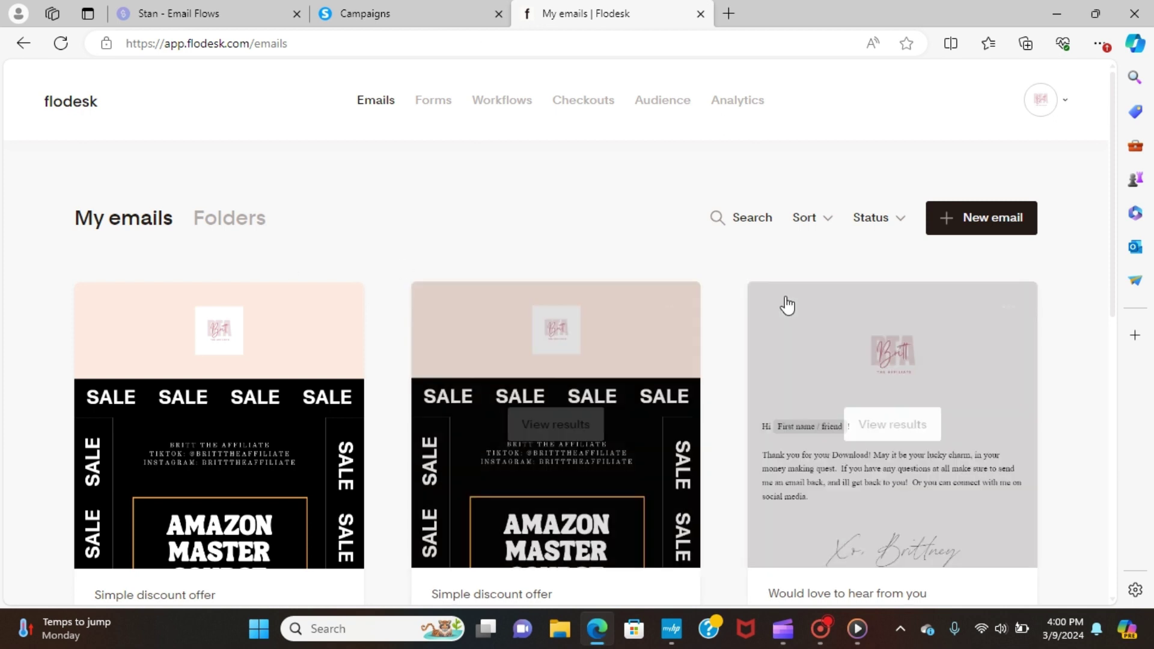
{"action": "mouse_move", "coordinate": [513, 391]}
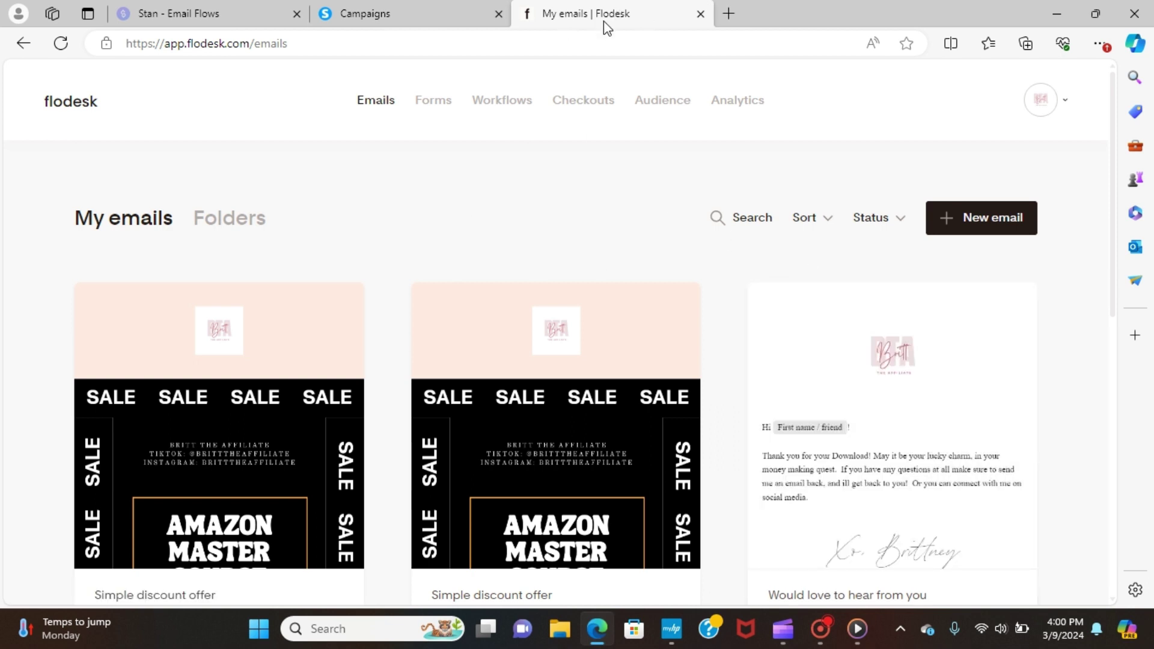
{"action": "left_click", "coordinate": [179, 17]}
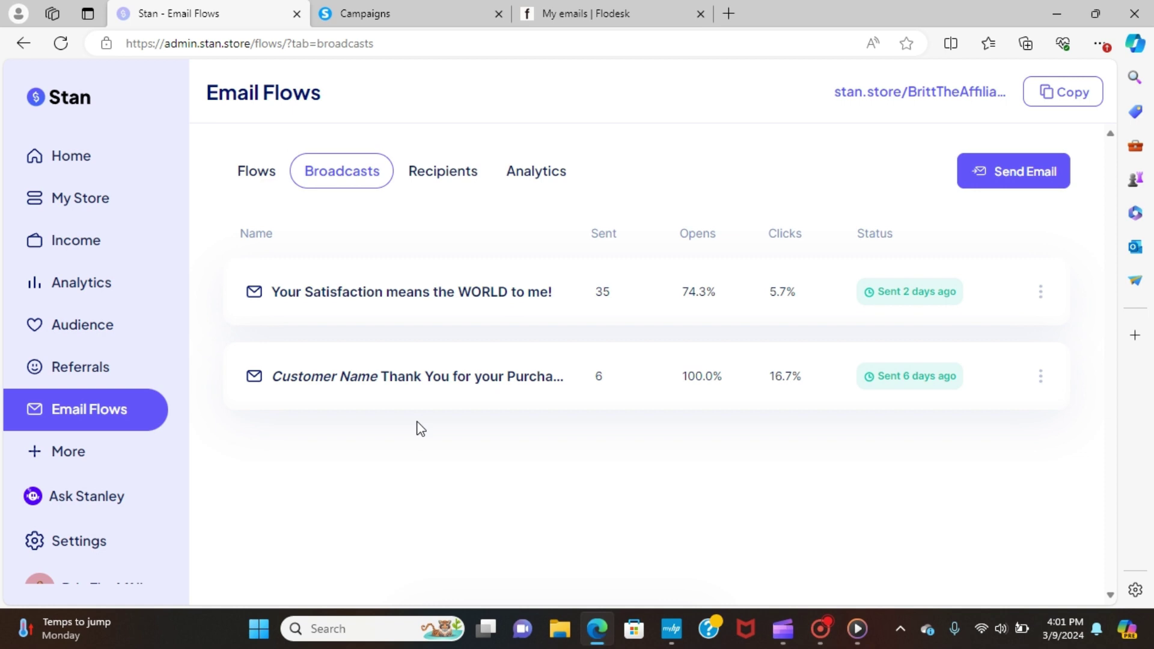
{"action": "left_click", "coordinate": [581, 16]}
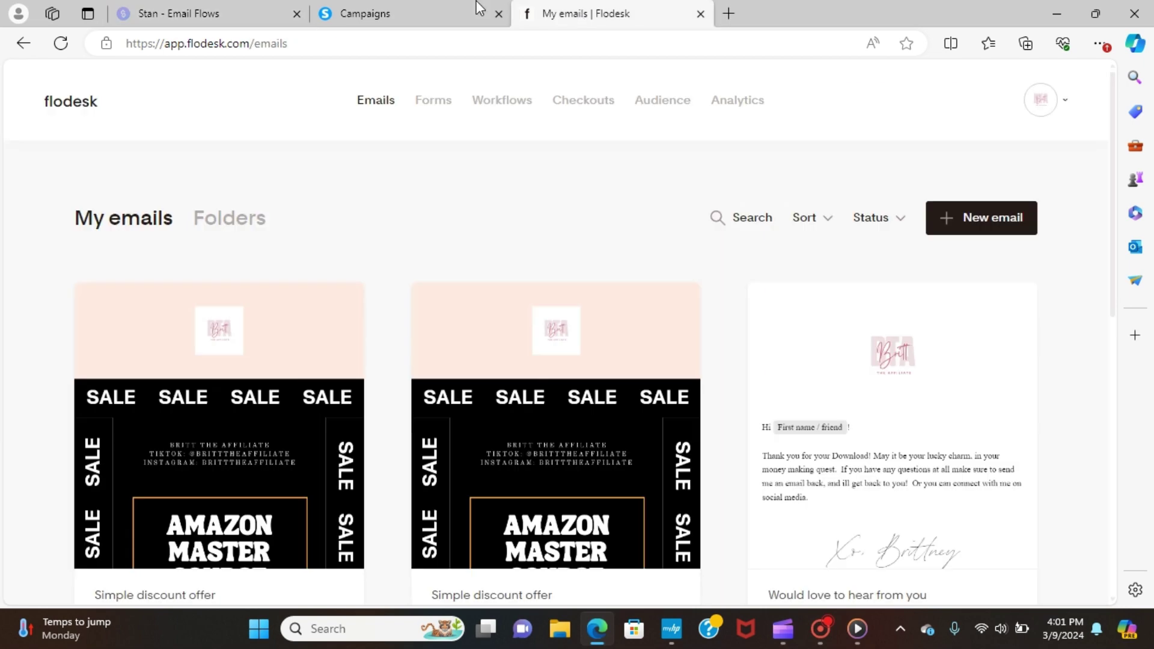
{"action": "left_click", "coordinate": [180, 4]}
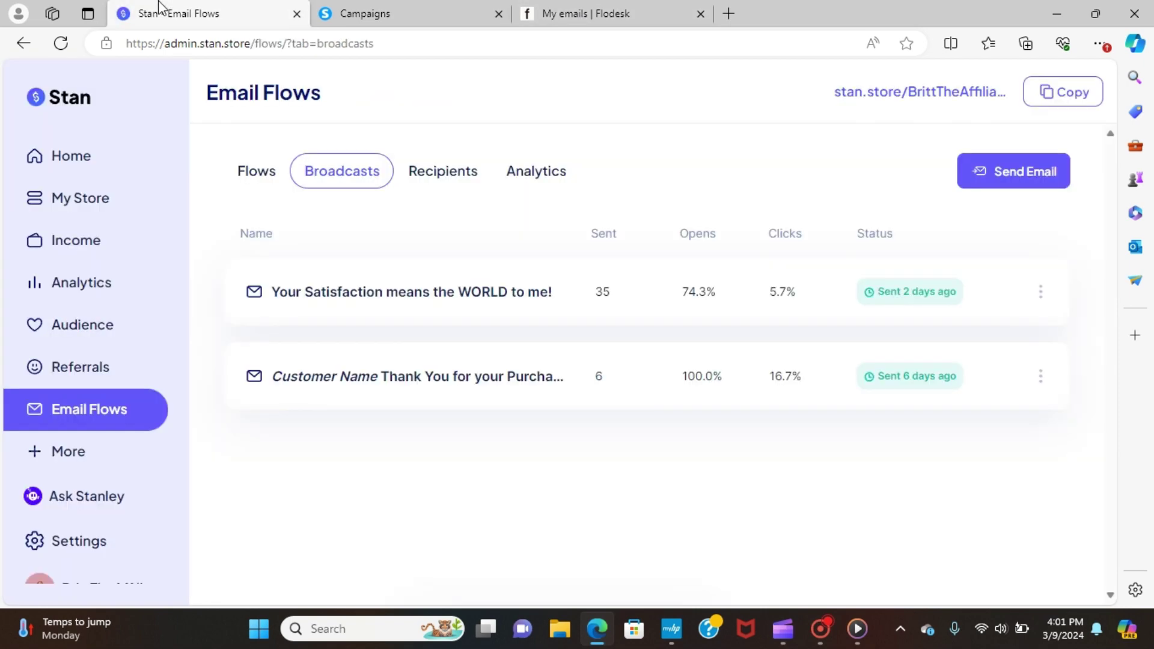
{"action": "left_click", "coordinate": [607, 17]}
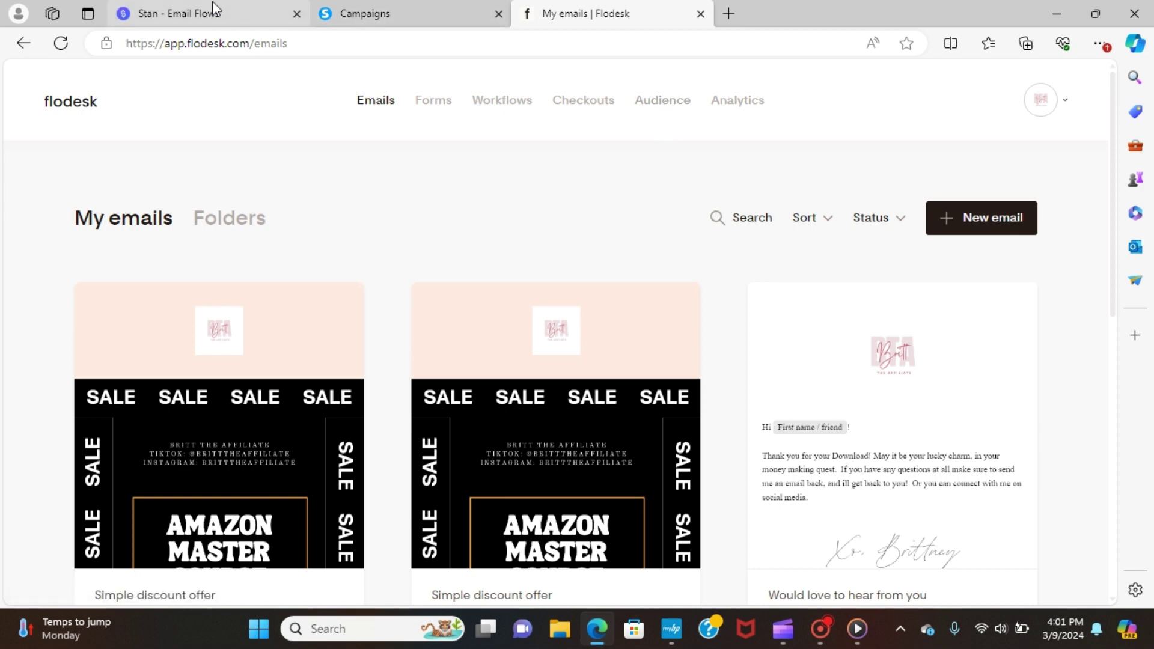
{"action": "left_click", "coordinate": [282, 11]}
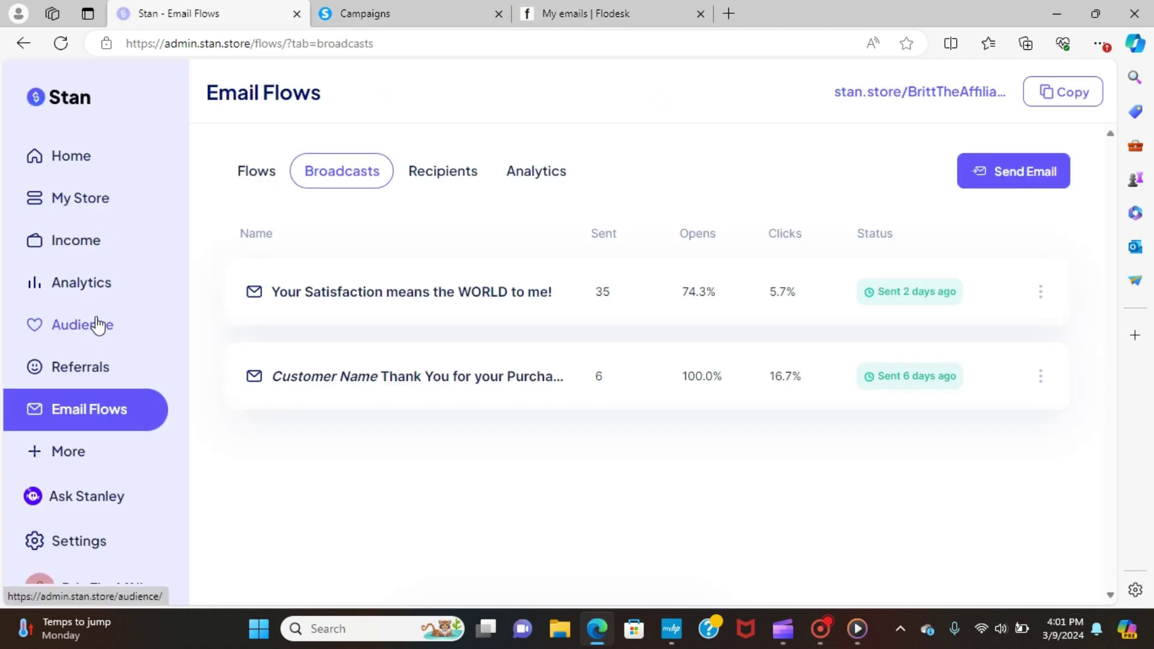
{"action": "left_click", "coordinate": [619, 23]}
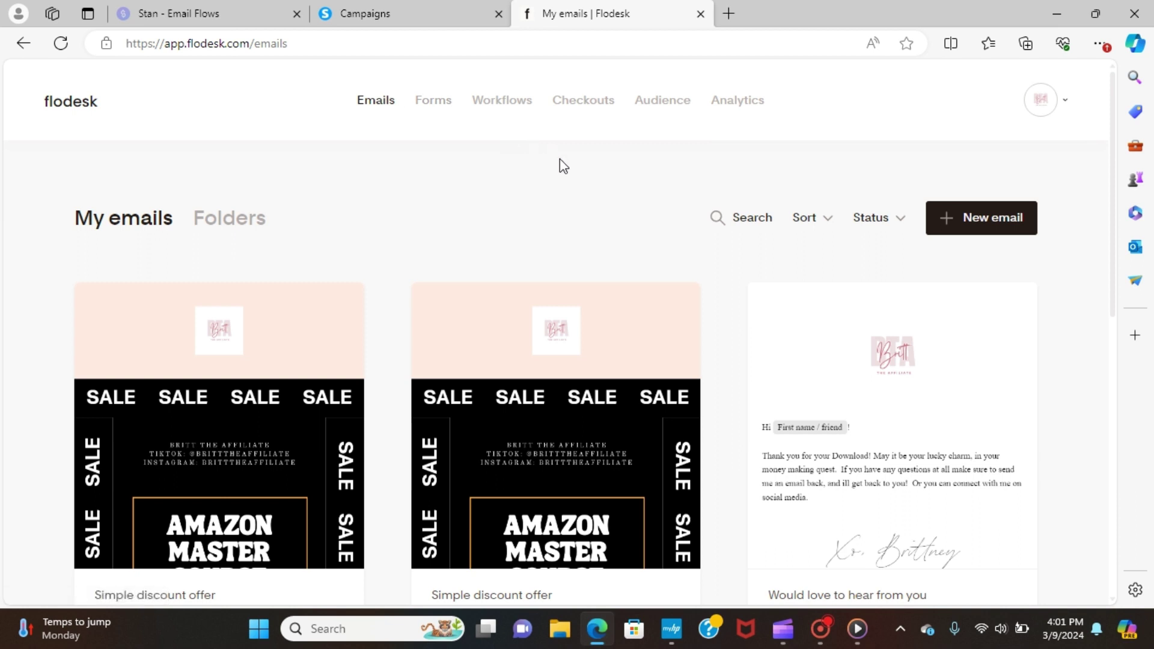
{"action": "left_click", "coordinate": [175, 12]}
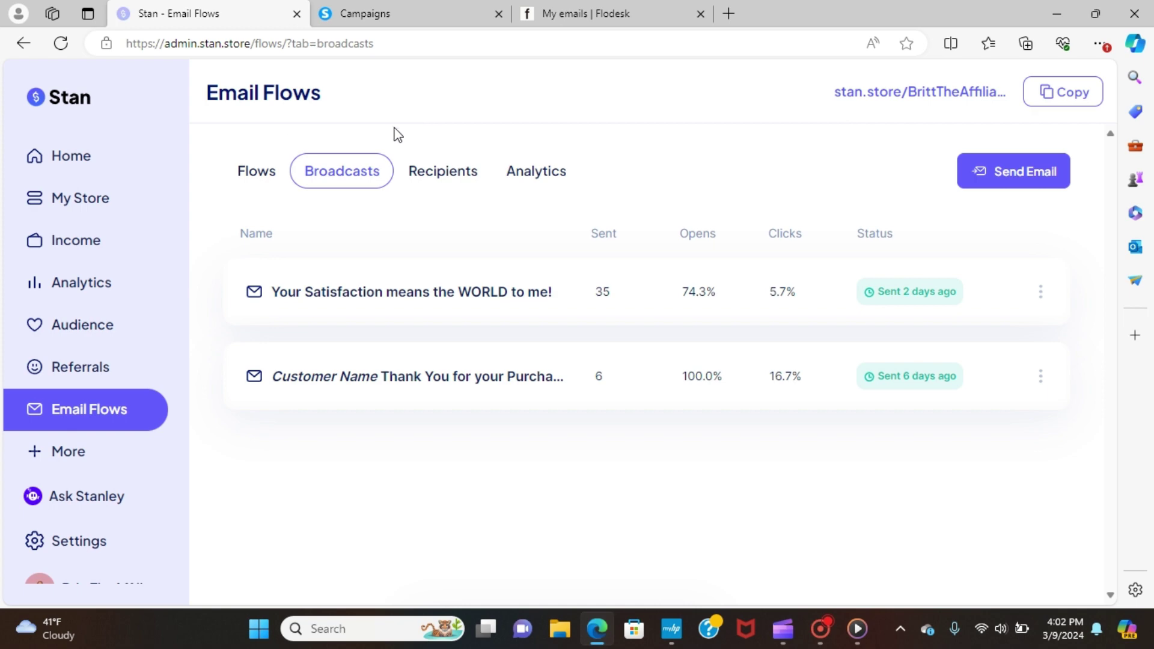
- Expand Amazon Freebie Email Flow to show its four active emails and three sample drafts
{"action": "left_click", "coordinate": [251, 170]}
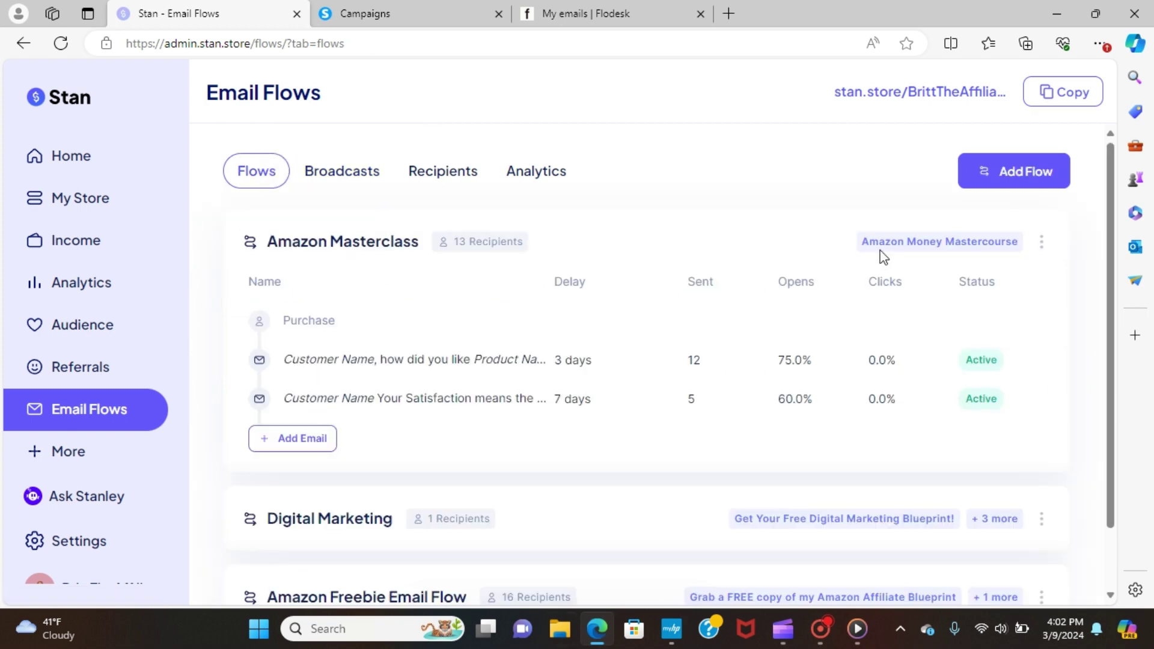
{"action": "left_click_drag", "start_coordinate": [1106, 165], "coordinate": [1103, 305]}
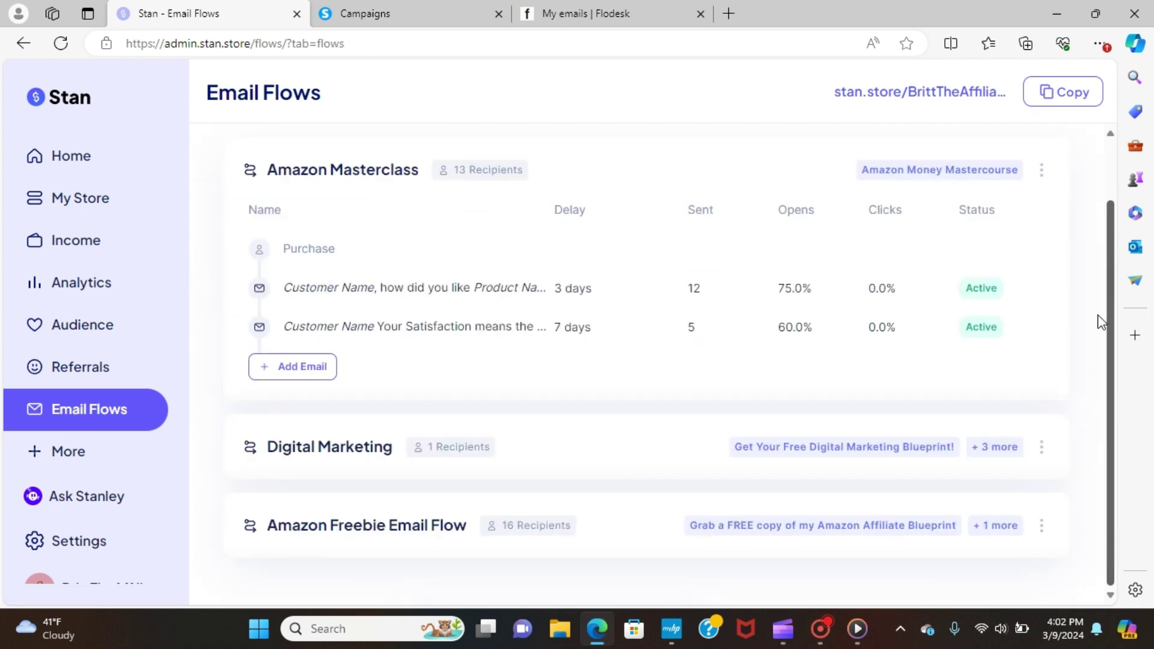
{"action": "scroll", "coordinate": [1102, 310], "scroll_direction": "up", "scroll_amount": 1}
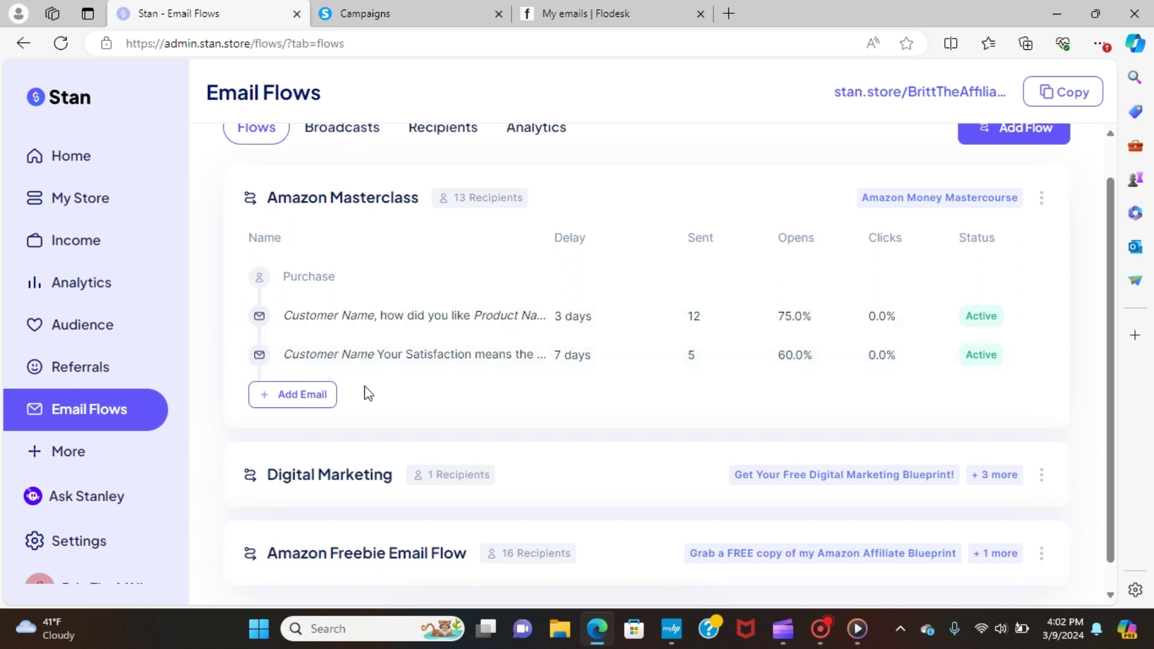
{"action": "left_click", "coordinate": [362, 568]}
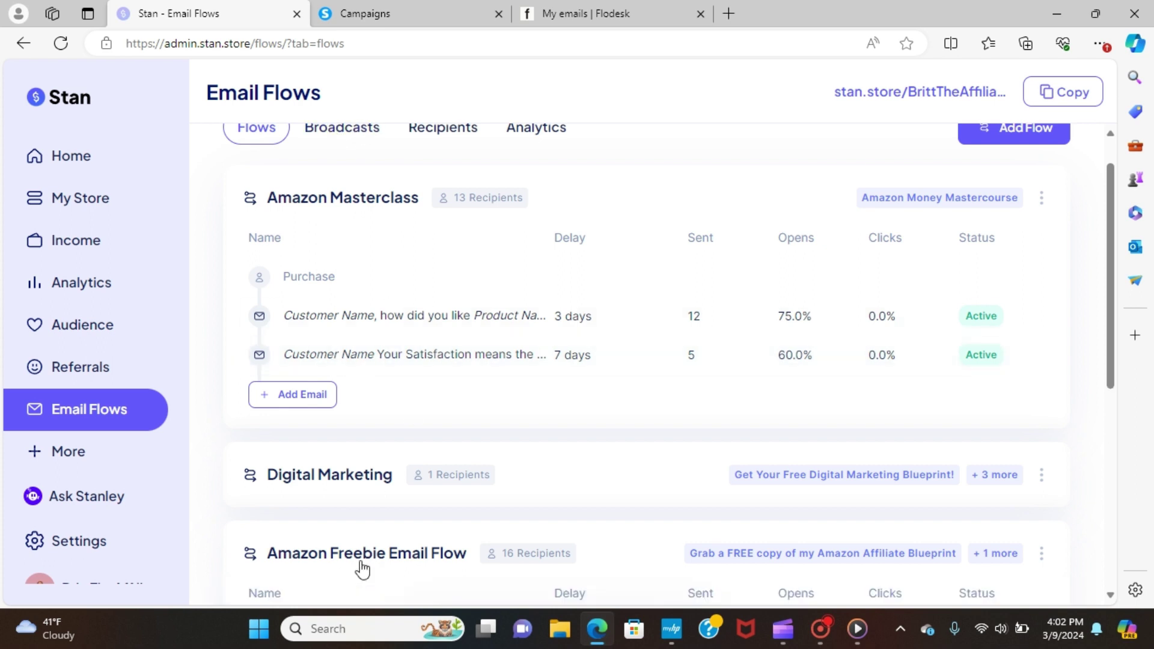
{"action": "left_click_drag", "start_coordinate": [1110, 183], "coordinate": [1103, 378]}
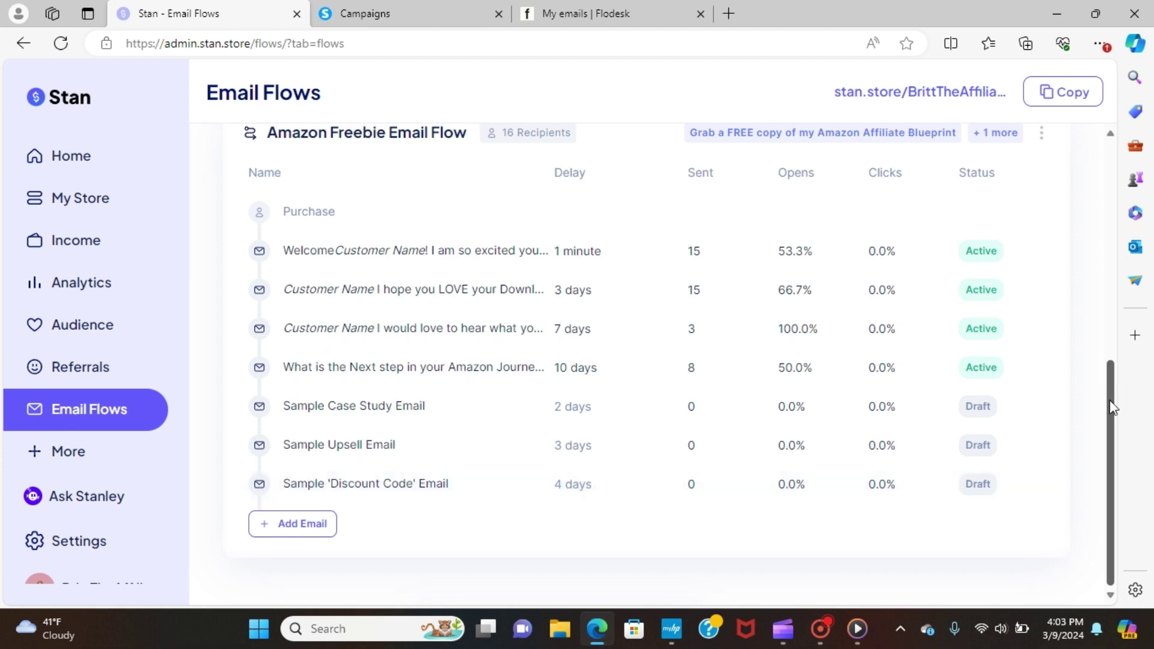
{"action": "left_click_drag", "start_coordinate": [1111, 407], "coordinate": [1113, 178]}
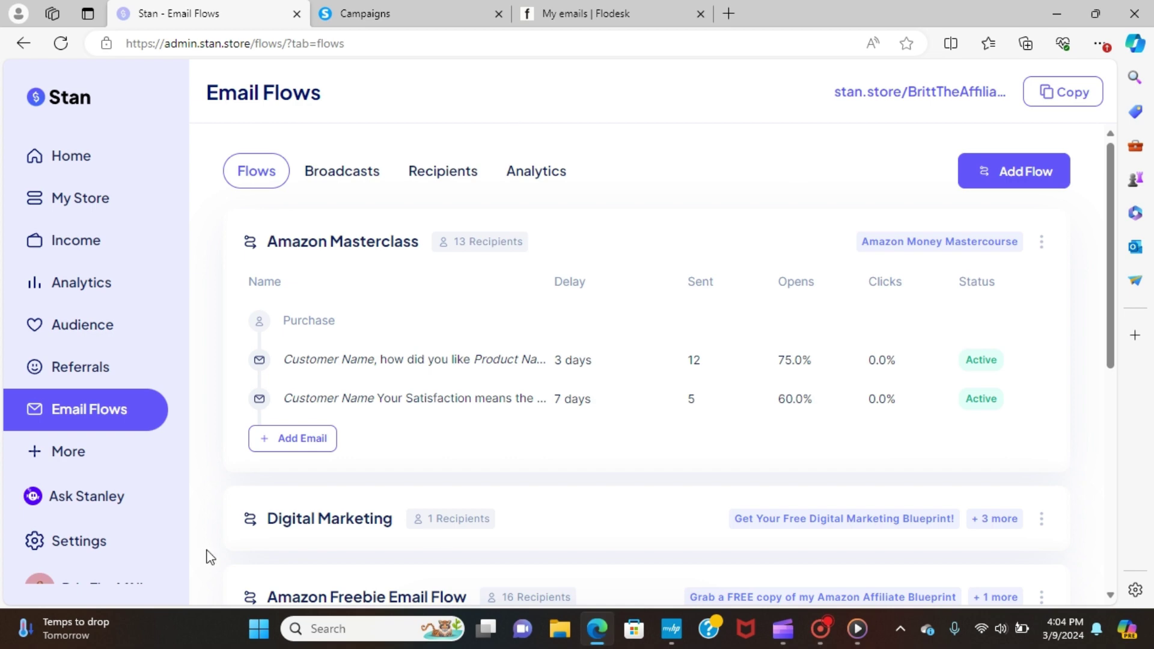
{"action": "left_click", "coordinate": [550, 185]}
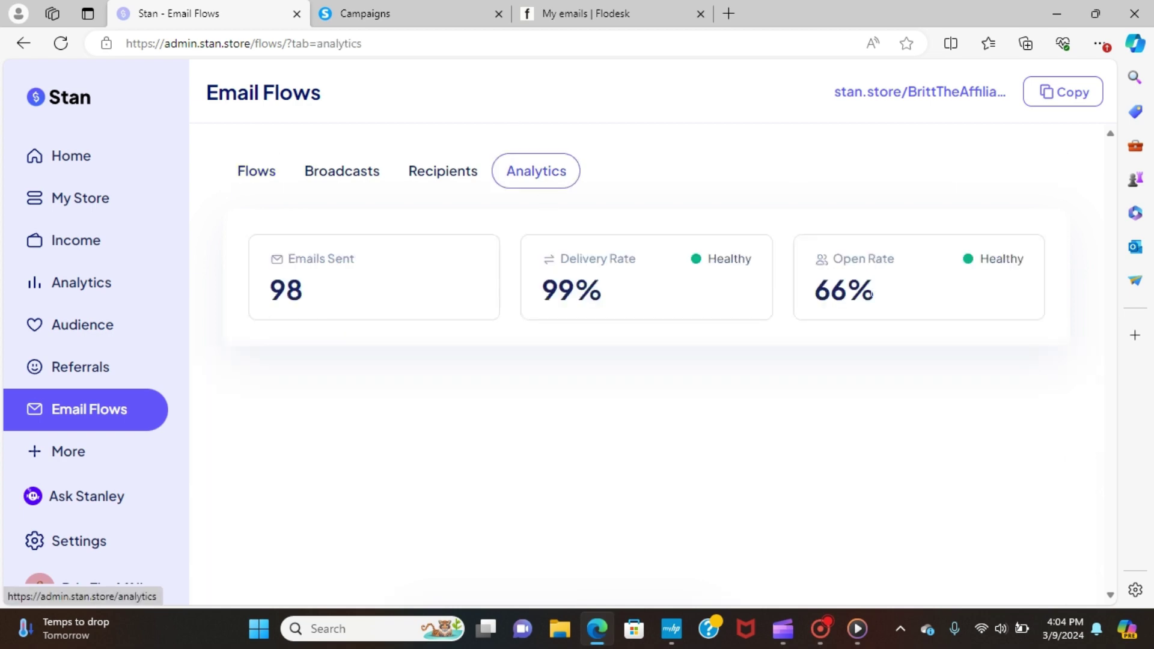